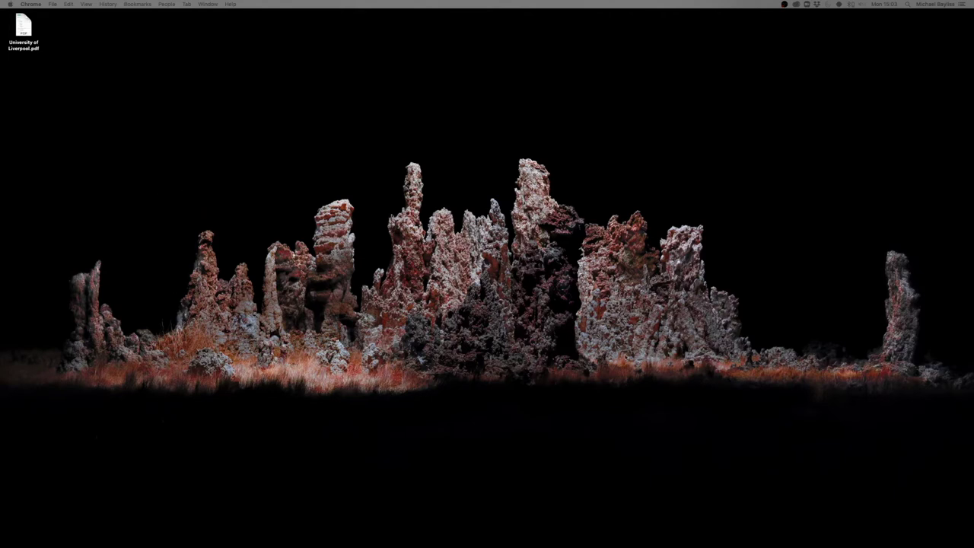
Launch System Preferences from the Apple menu, centre its window, and go to Displays
{"action": "mouse_move", "coordinate": [620, 542]}
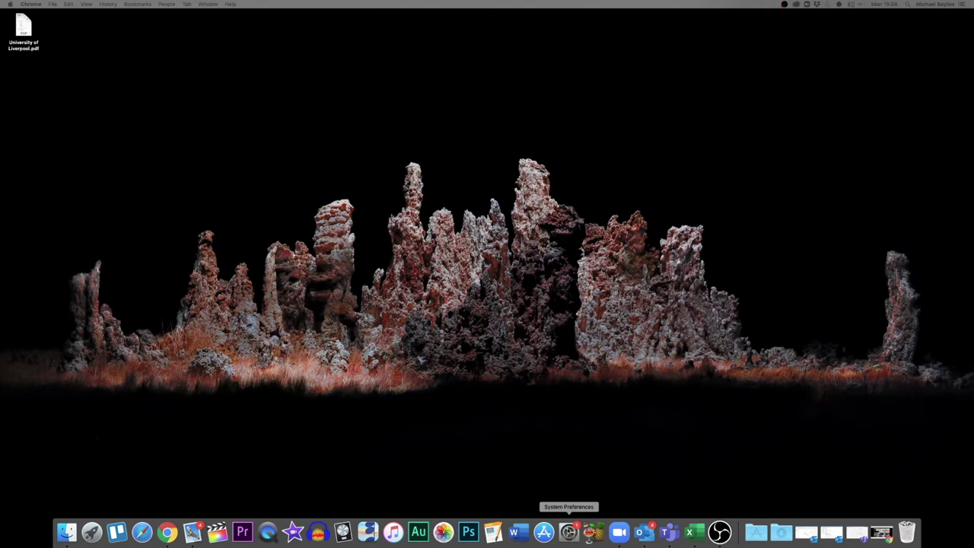
{"action": "left_click", "coordinate": [9, 3]}
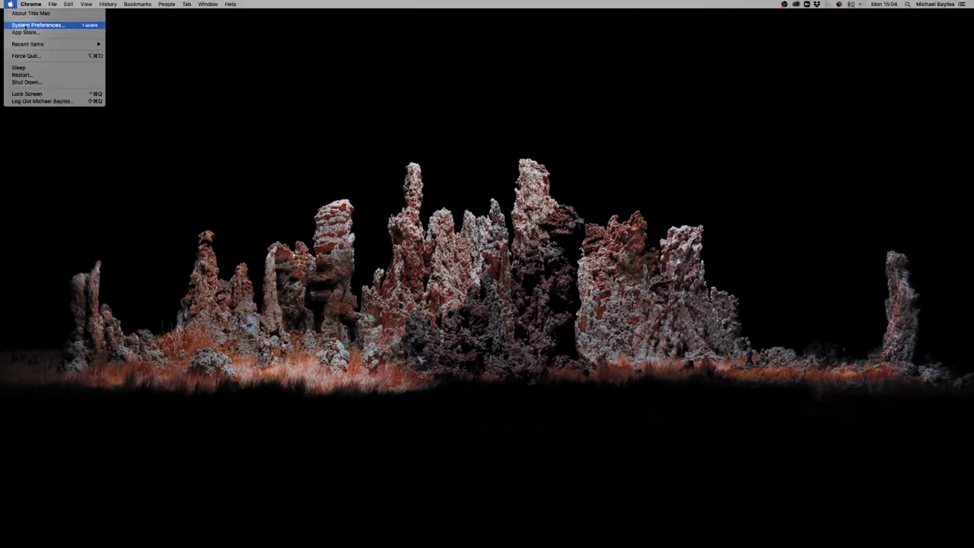
{"action": "left_click", "coordinate": [25, 26]}
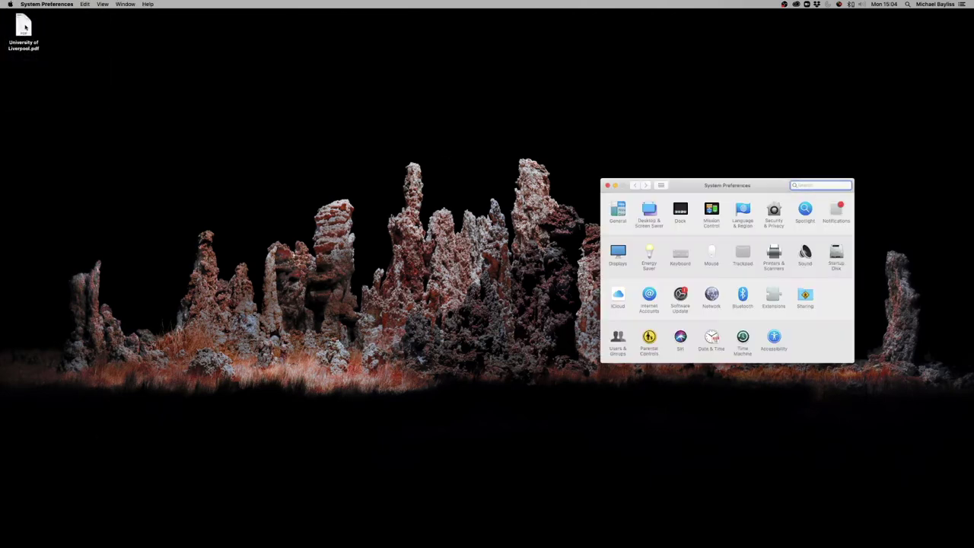
{"action": "left_click_drag", "start_coordinate": [679, 184], "coordinate": [490, 175]}
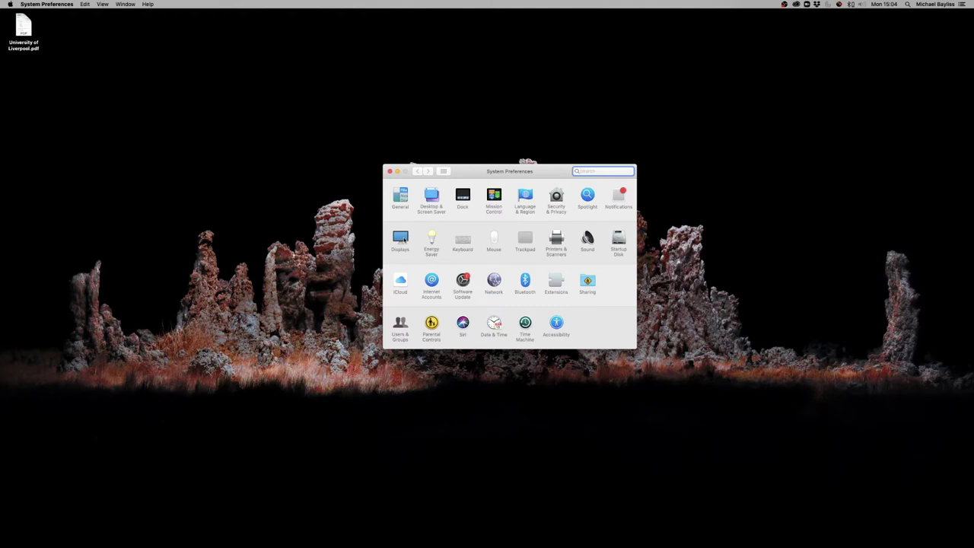
{"action": "left_click", "coordinate": [401, 238]}
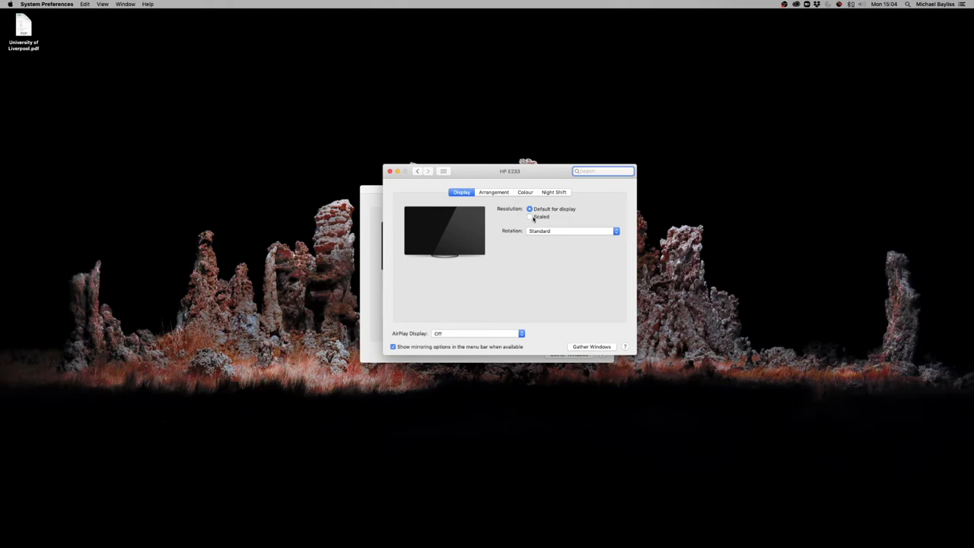
Separate the HP E233 and HP E273q settings windows, then gather both onto this screen
{"action": "left_click_drag", "start_coordinate": [517, 172], "coordinate": [729, 182]}
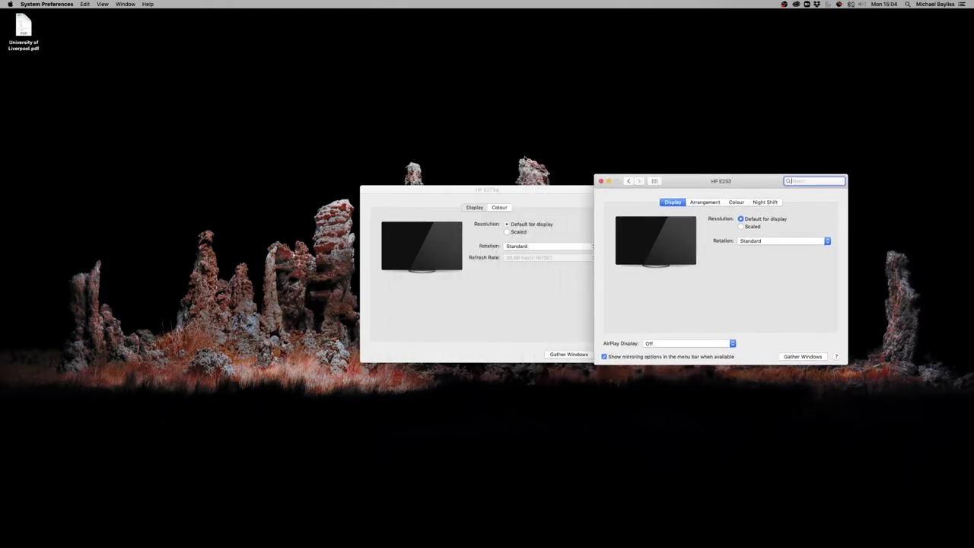
{"action": "left_click_drag", "start_coordinate": [462, 196], "coordinate": [386, 184]}
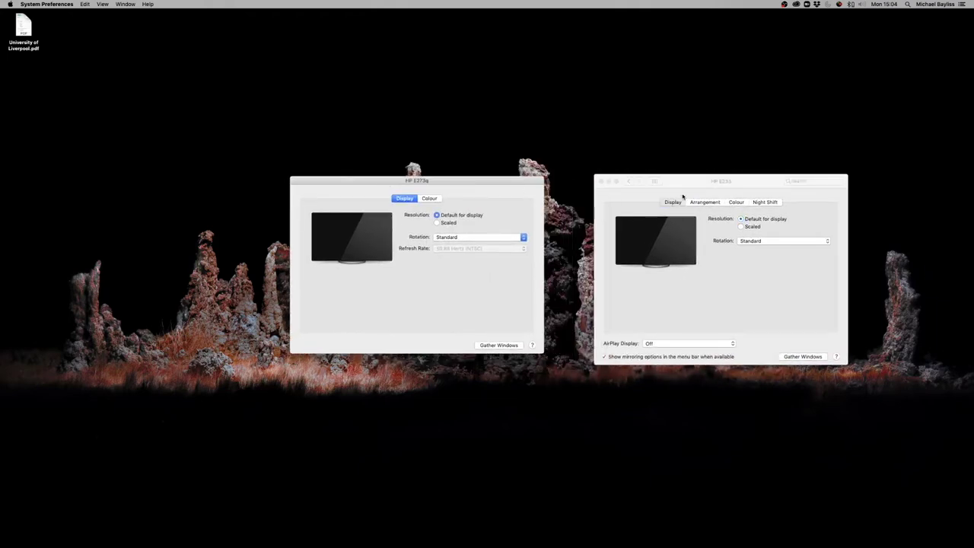
{"action": "left_click_drag", "start_coordinate": [677, 185], "coordinate": [622, 187]}
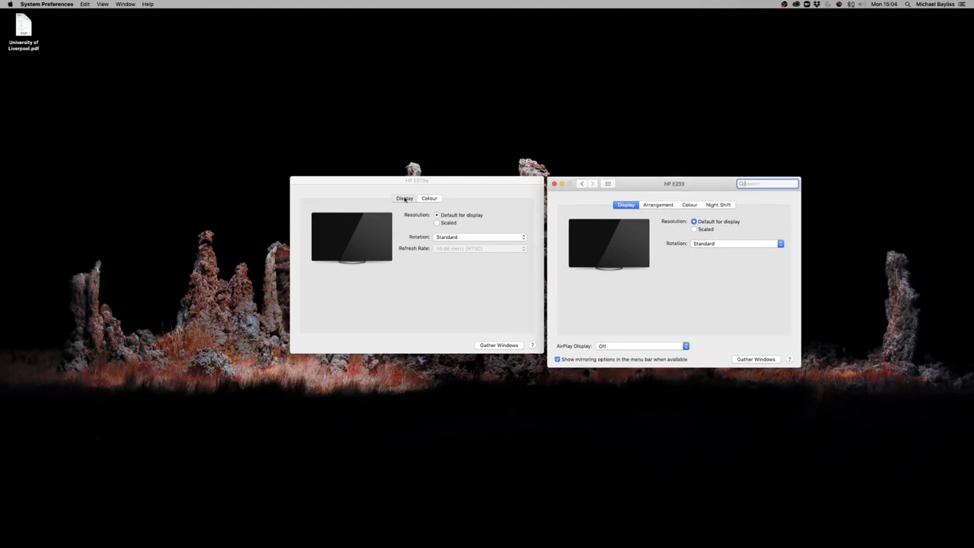
{"action": "left_click", "coordinate": [760, 360]}
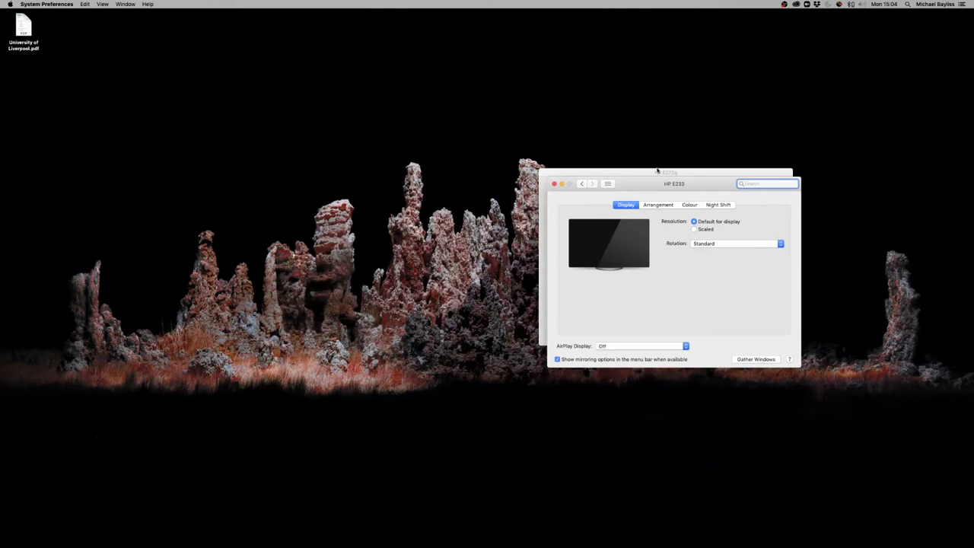
Move the HP E273q window beside HP E233 and check its Standard rotation and colour profiles
{"action": "left_click_drag", "start_coordinate": [674, 175], "coordinate": [418, 182]}
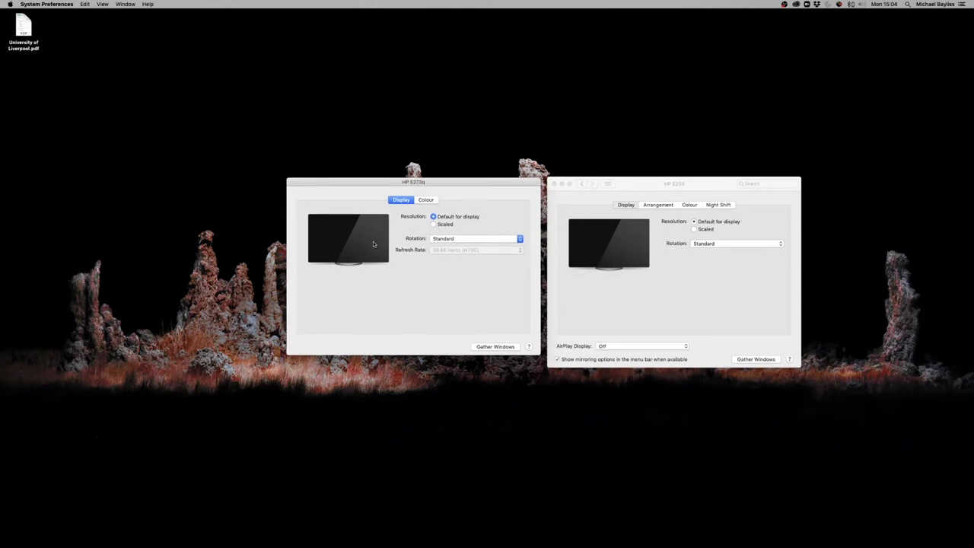
{"action": "left_click", "coordinate": [476, 239]}
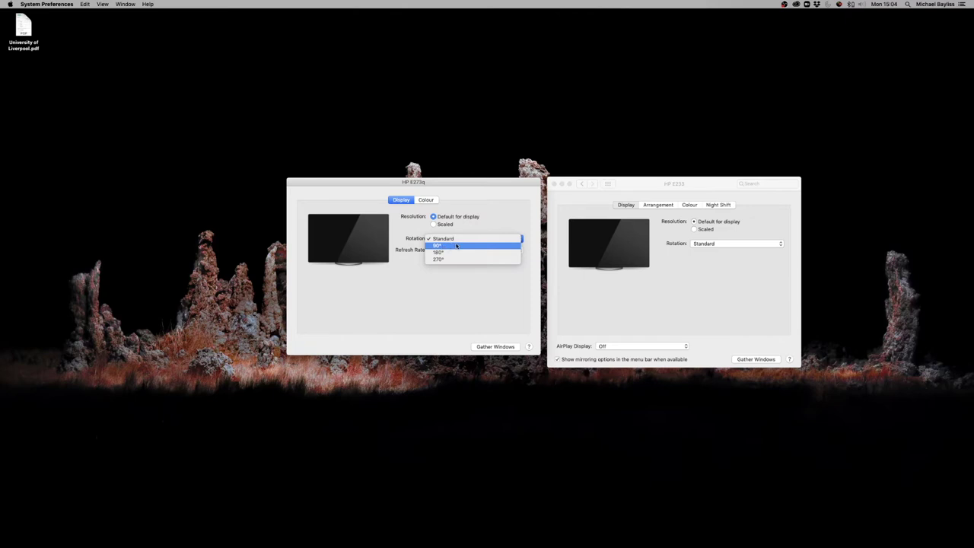
{"action": "left_click", "coordinate": [427, 199]}
{"action": "left_click", "coordinate": [427, 199]}
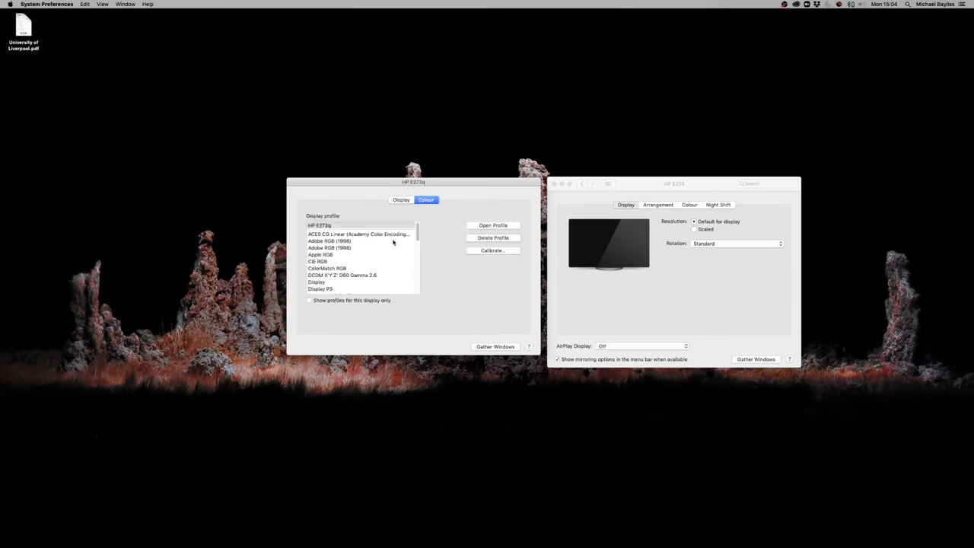
{"action": "left_click", "coordinate": [401, 199]}
Try scaled 1080p and 2560 x 1440 on HP E273q, then return it to Default for display
{"action": "left_click", "coordinate": [445, 224]}
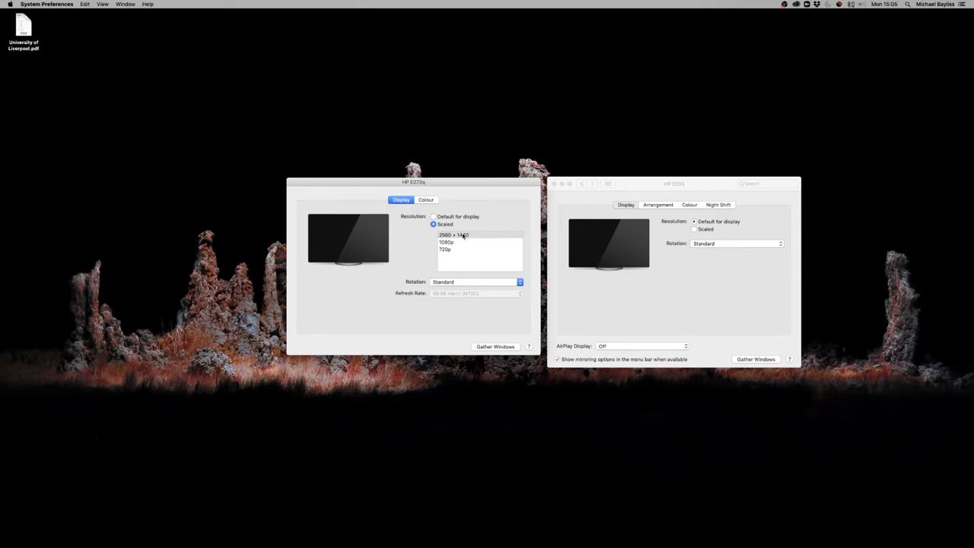
{"action": "left_click", "coordinate": [452, 241]}
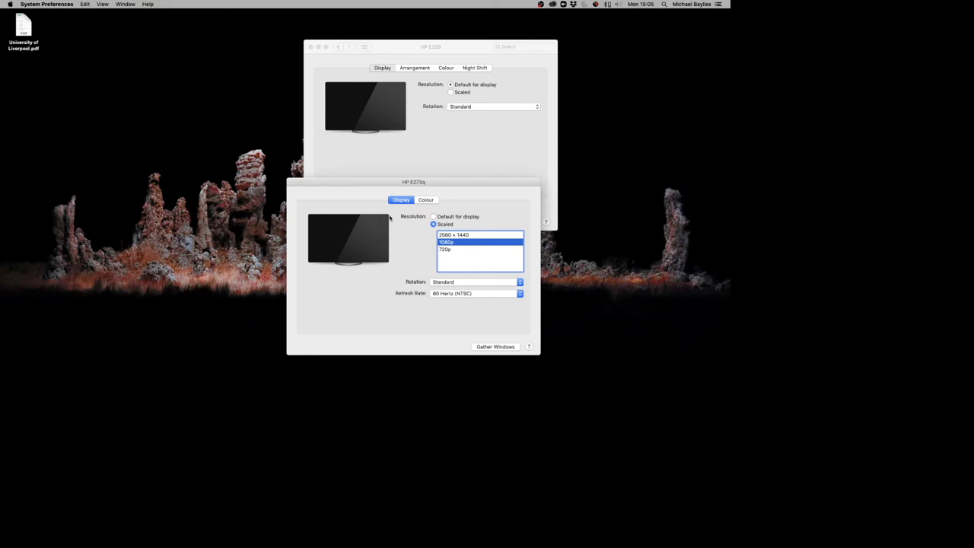
{"action": "left_click", "coordinate": [453, 236]}
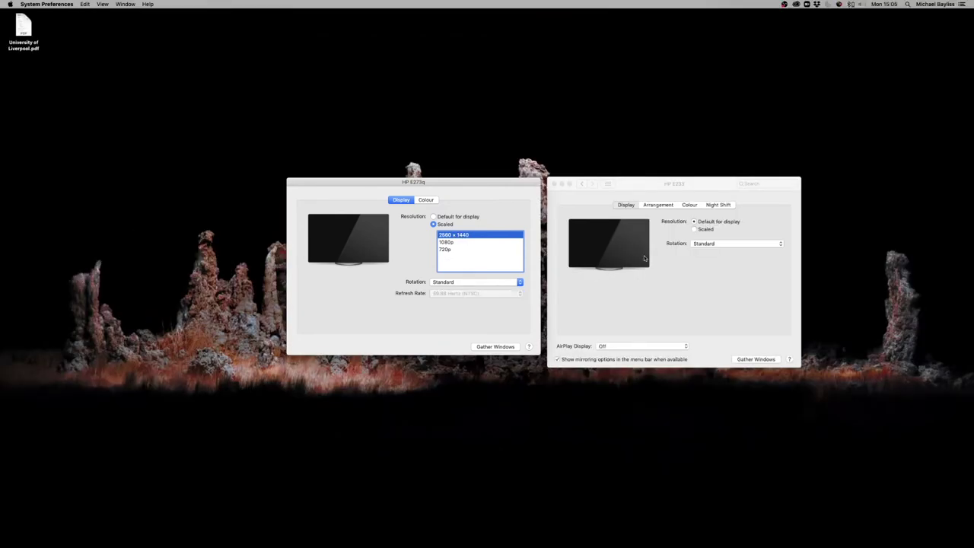
{"action": "left_click", "coordinate": [472, 216]}
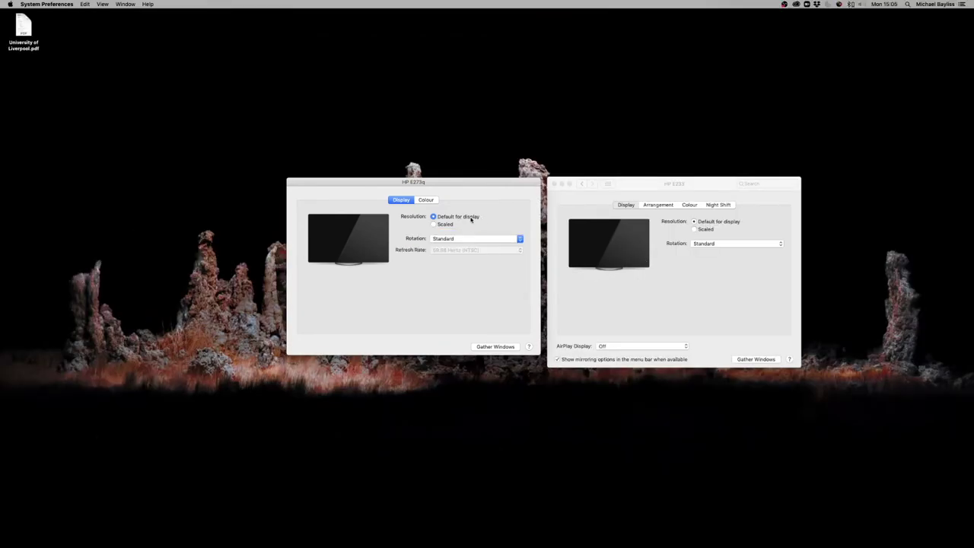
{"action": "left_click", "coordinate": [642, 250]}
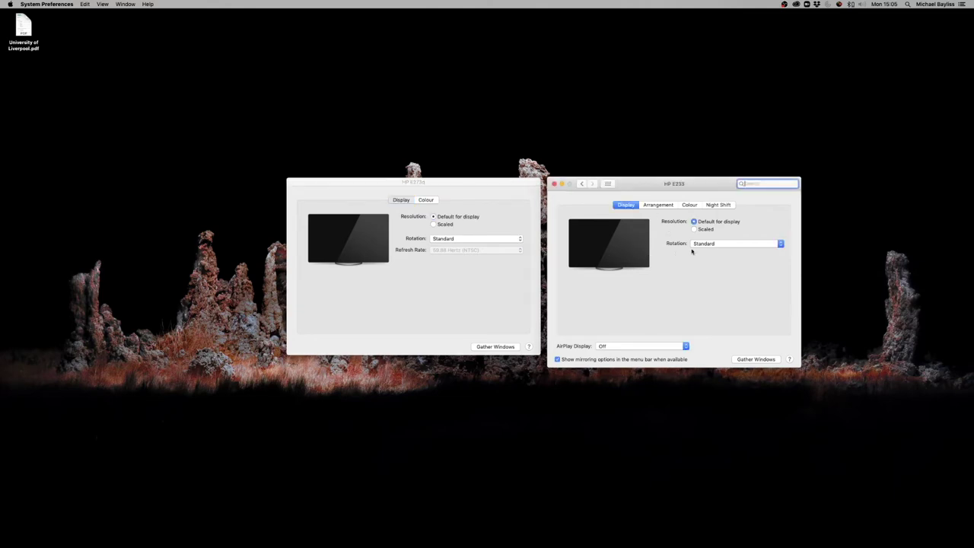
Show the HP E233 arrangement diagram, identify each display rectangle, then switch to the Finder
{"action": "left_click", "coordinate": [659, 205]}
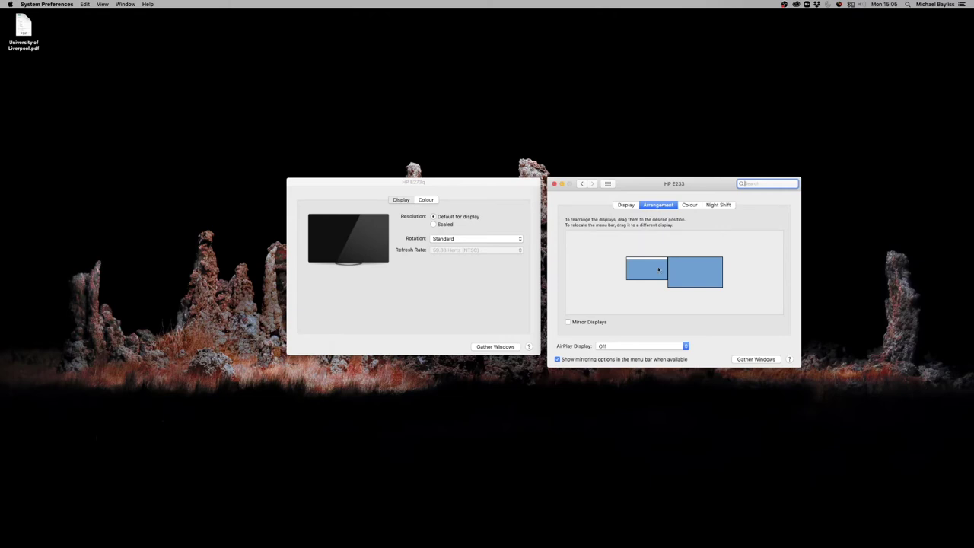
{"action": "left_click", "coordinate": [691, 276]}
{"action": "left_click", "coordinate": [687, 270]}
{"action": "left_click", "coordinate": [684, 270]}
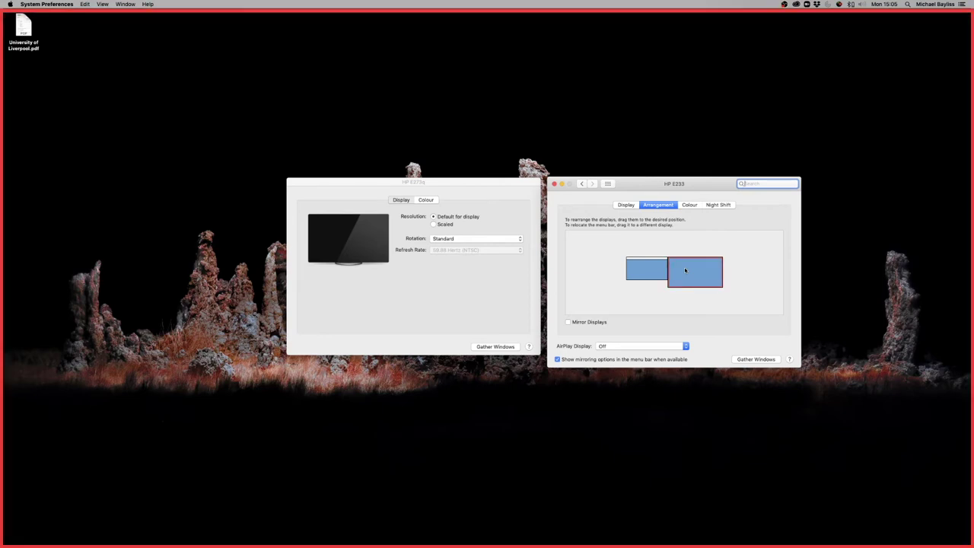
{"action": "left_click", "coordinate": [662, 270]}
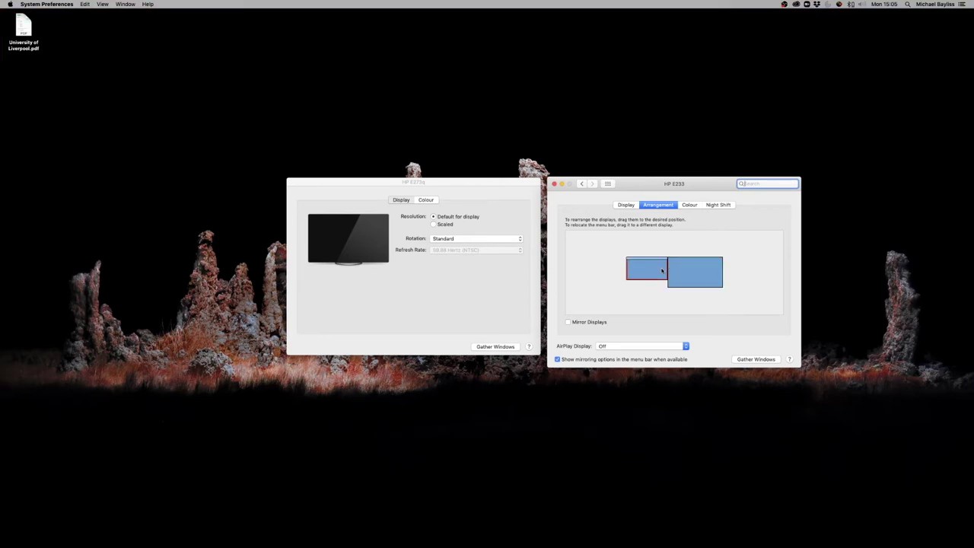
{"action": "left_click", "coordinate": [662, 270]}
{"action": "mouse_move", "coordinate": [568, 532]}
{"action": "key", "text": "super+Tab"}
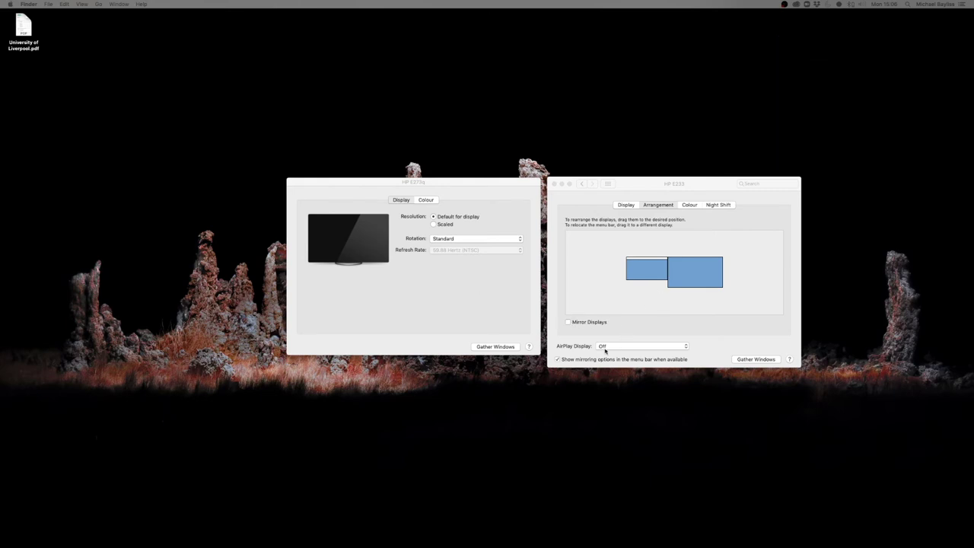
In the HP E233 Arrangement, try the small display above and right, then settle it left, top-aligned
{"action": "left_click", "coordinate": [680, 345]}
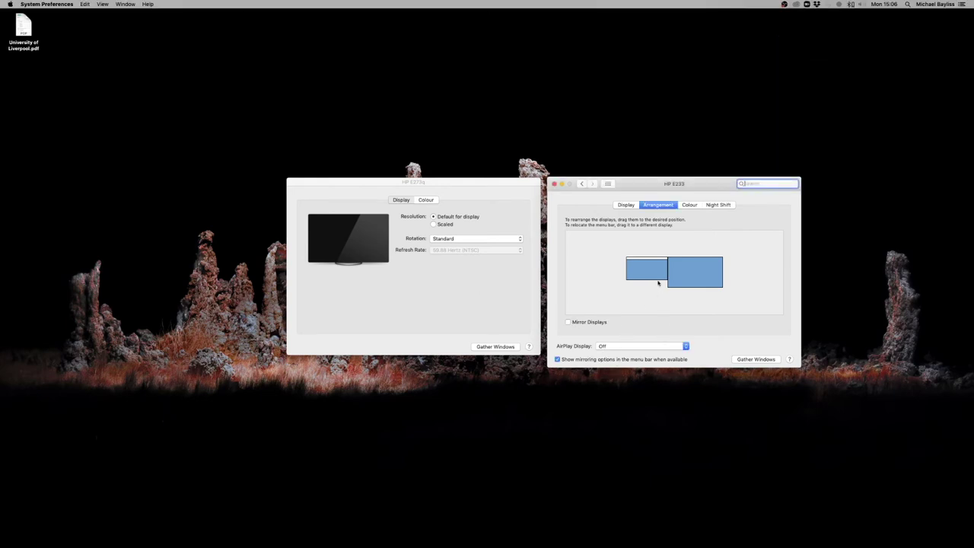
{"action": "left_click_drag", "start_coordinate": [650, 275], "coordinate": [694, 253]}
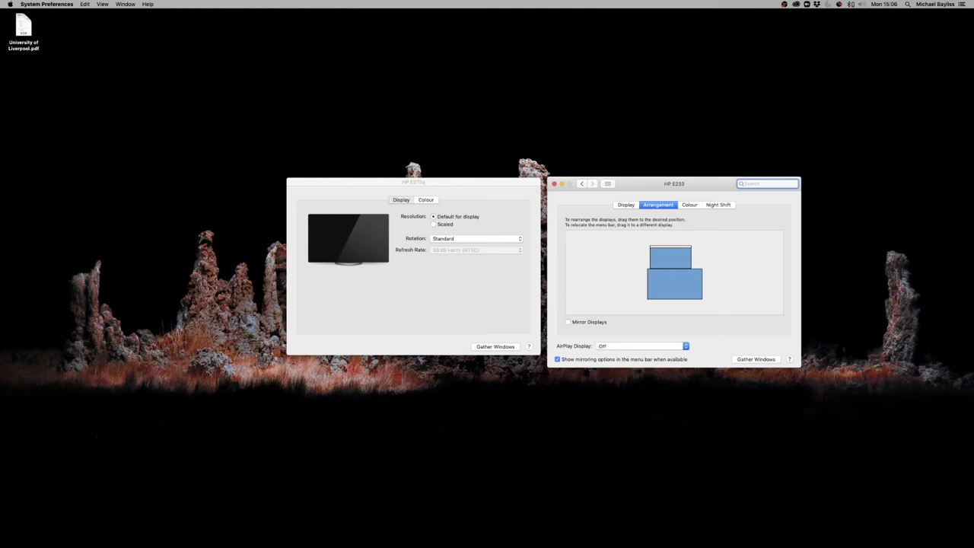
{"action": "left_click_drag", "start_coordinate": [680, 262], "coordinate": [739, 284]}
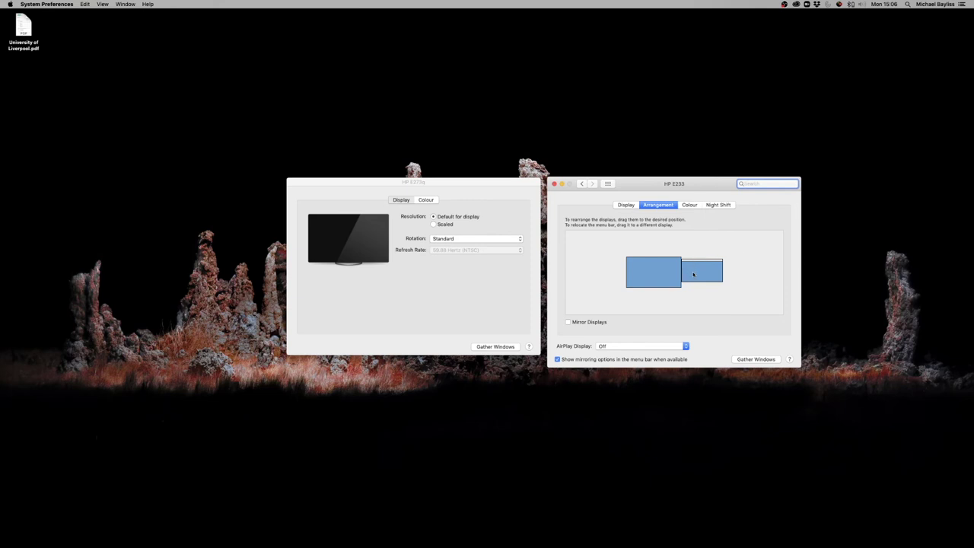
{"action": "left_click_drag", "start_coordinate": [693, 273], "coordinate": [609, 273]}
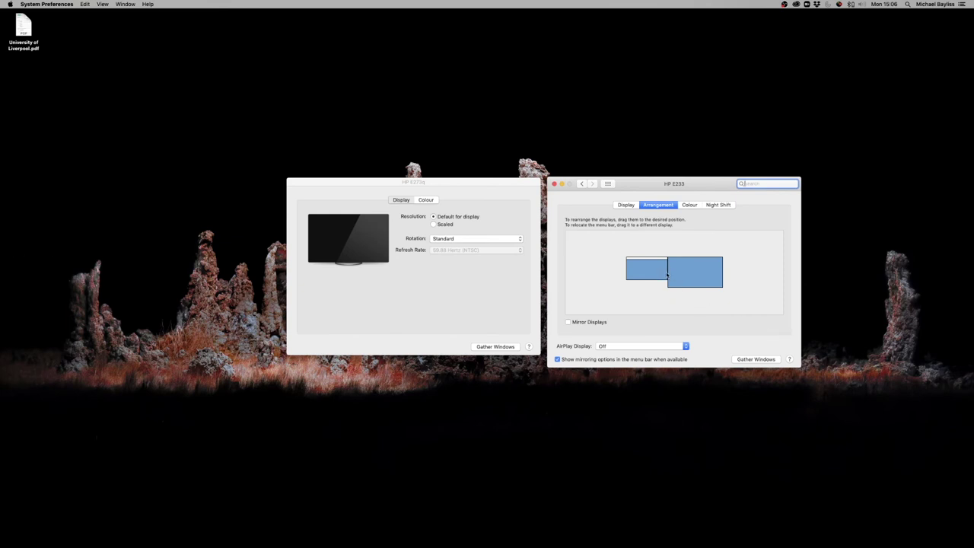
{"action": "mouse_move", "coordinate": [667, 275]}
{"action": "left_mouse_down"}
{"action": "mouse_move", "coordinate": [677, 276]}
{"action": "mouse_move", "coordinate": [656, 276]}
{"action": "mouse_move", "coordinate": [655, 265]}
{"action": "left_mouse_up"}
{"action": "left_click_drag", "start_coordinate": [413, 186], "coordinate": [48, 175]}
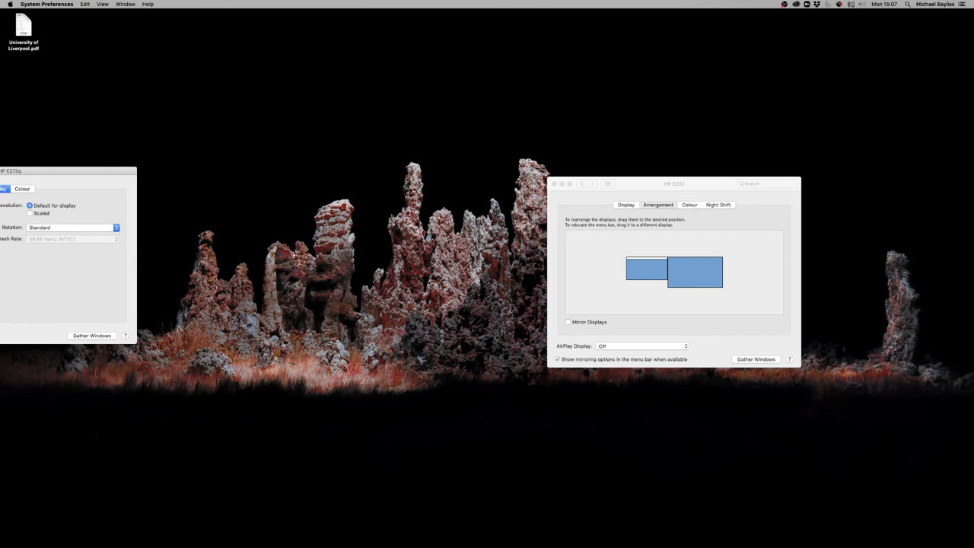
{"action": "left_click_drag", "start_coordinate": [82, 170], "coordinate": [0, 171]}
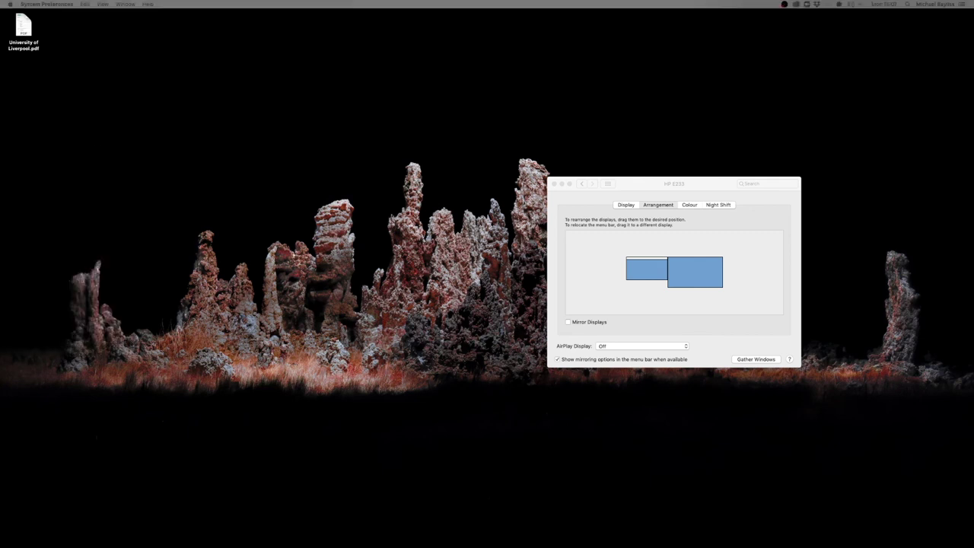